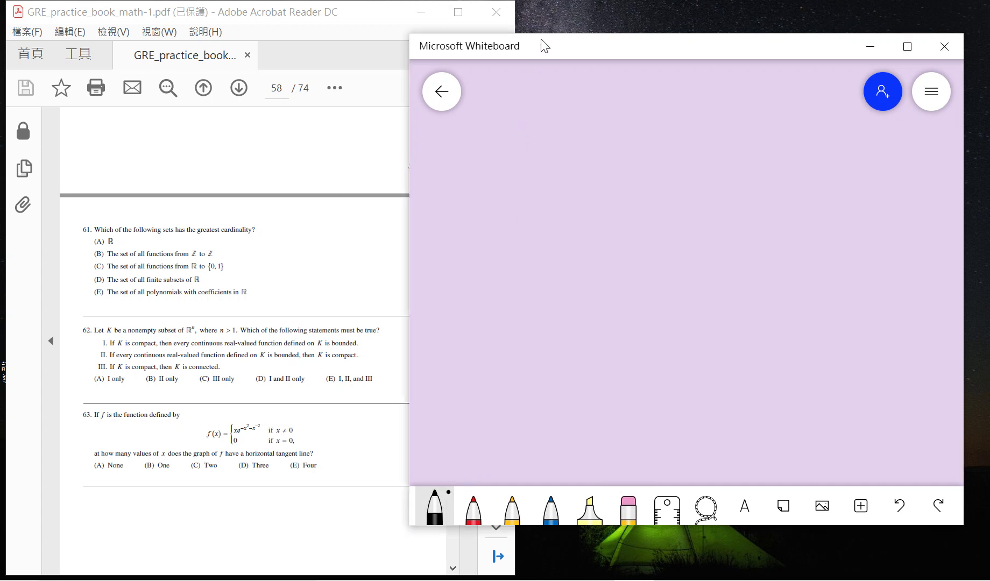
# - Place Whiteboard beside the problem and handwrite '61.' at the top left
pyautogui.moveTo(545, 45); pyautogui.dragTo(687, 81)
pyautogui.doubleClick(372, 242)
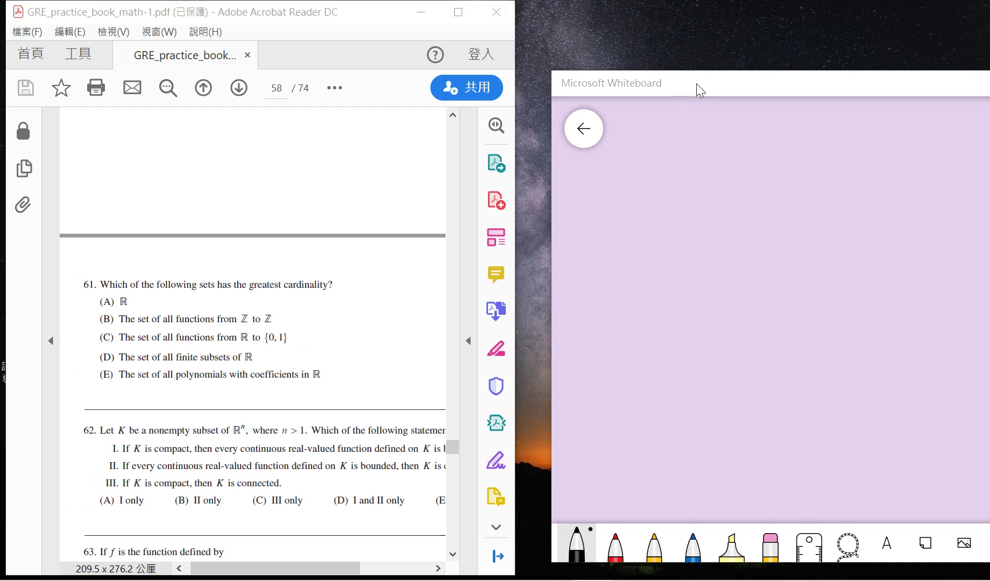
pyautogui.moveTo(696, 84); pyautogui.dragTo(661, 65)
pyautogui.moveTo(564, 147); pyautogui.dragTo(592, 183)
pyautogui.click(603, 181)
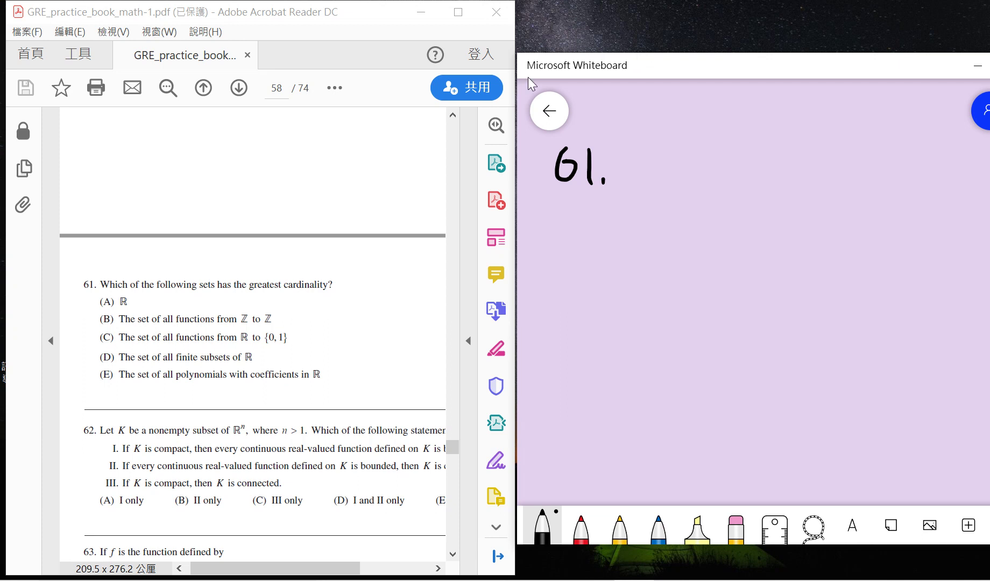
# - Write 'Any nonempty A' beside the 61. heading
pyautogui.moveTo(613, 73); pyautogui.dragTo(575, 62)
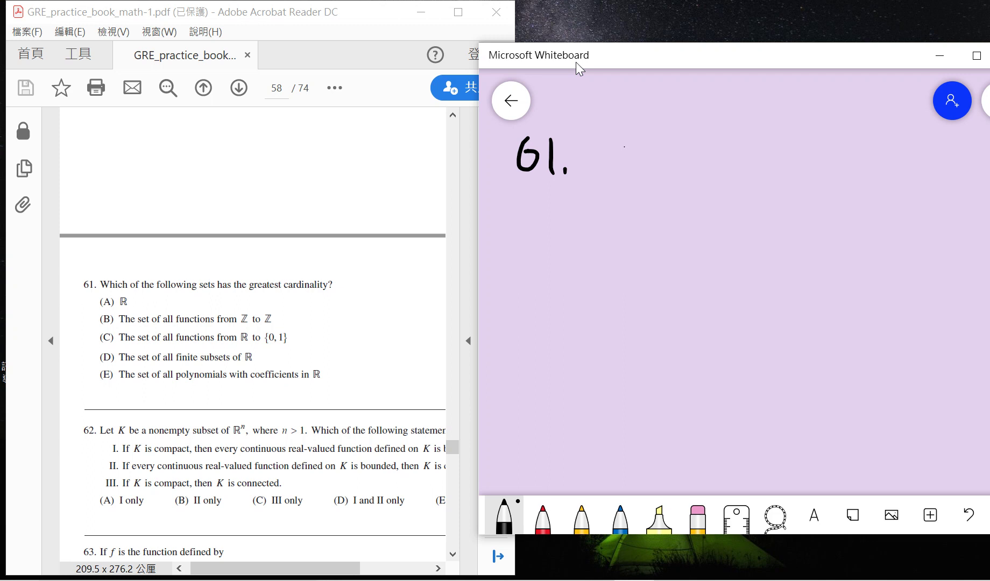
pyautogui.moveTo(609, 187)
pyautogui.mouseDown()
pyautogui.moveTo(632, 164)
pyautogui.moveTo(654, 165)
pyautogui.mouseUp()
pyautogui.moveTo(654, 163); pyautogui.dragTo(654, 198)
pyautogui.moveTo(710, 156); pyautogui.dragTo(728, 160)
pyautogui.moveTo(719, 139)
pyautogui.mouseDown()
pyautogui.moveTo(716, 182)
pyautogui.moveTo(713, 161)
pyautogui.moveTo(731, 185)
pyautogui.moveTo(791, 179)
pyautogui.moveTo(706, 175)
pyautogui.mouseUp()
pyautogui.click(681, 210)
pyautogui.moveTo(679, 213); pyautogui.dragTo(749, 202)
pyautogui.moveTo(744, 216); pyautogui.dragTo(769, 205)
# - Write fact (1): 2^A > A on the next line
pyautogui.moveTo(578, 300); pyautogui.dragTo(592, 328)
pyautogui.moveTo(610, 279)
pyautogui.mouseDown()
pyautogui.moveTo(631, 283)
pyautogui.moveTo(657, 321)
pyautogui.moveTo(683, 326)
pyautogui.moveTo(683, 345)
pyautogui.mouseUp()
pyautogui.moveTo(702, 325)
pyautogui.mouseDown()
pyautogui.moveTo(727, 315)
pyautogui.moveTo(732, 330)
pyautogui.mouseUp()
pyautogui.moveTo(710, 312); pyautogui.dragTo(724, 309)
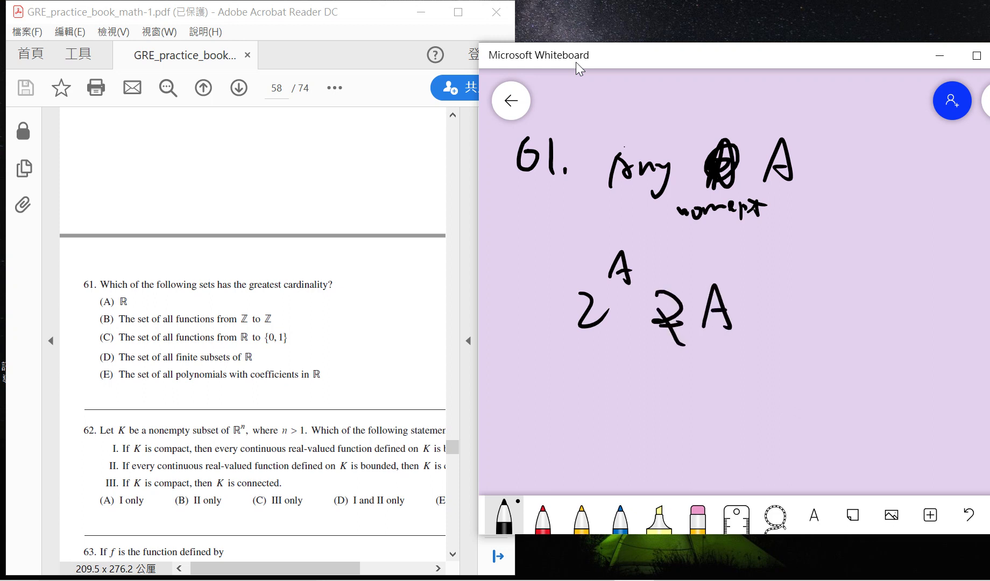
pyautogui.moveTo(526, 305)
pyautogui.mouseDown()
pyautogui.moveTo(527, 325)
pyautogui.moveTo(513, 330)
pyautogui.mouseUp()
pyautogui.moveTo(538, 298); pyautogui.dragTo(541, 340)
pyautogui.moveTo(523, 375); pyautogui.dragTo(519, 401)
# - Write fact (2): 2^ℵ₀ = ℝ below fact (1)
pyautogui.moveTo(529, 386); pyautogui.dragTo(541, 395)
pyautogui.moveTo(551, 374); pyautogui.dragTo(552, 413)
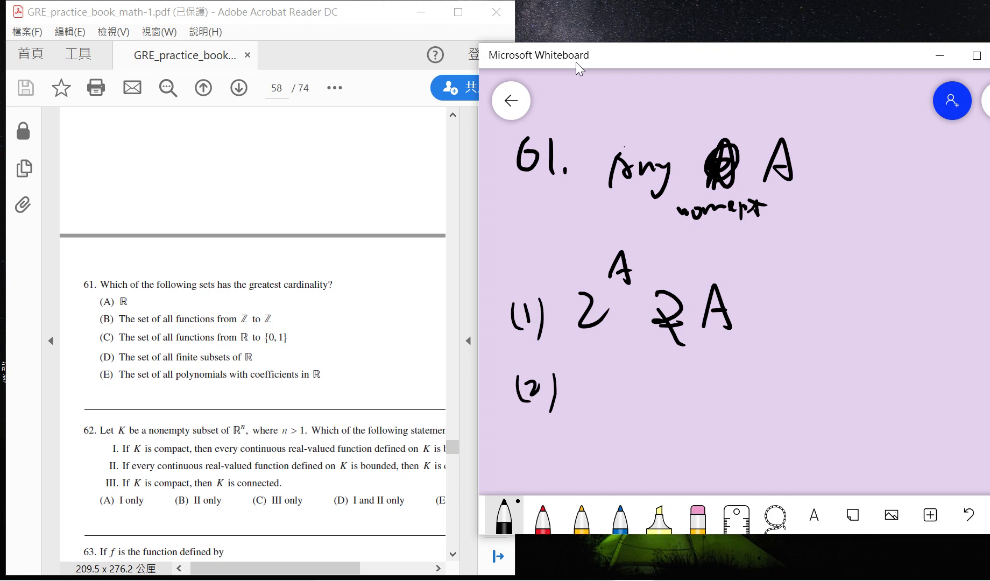
pyautogui.moveTo(594, 407)
pyautogui.mouseDown()
pyautogui.moveTo(595, 435)
pyautogui.moveTo(618, 436)
pyautogui.mouseUp()
pyautogui.moveTo(607, 382)
pyautogui.mouseDown()
pyautogui.moveTo(625, 354)
pyautogui.moveTo(634, 390)
pyautogui.moveTo(669, 411)
pyautogui.mouseUp()
pyautogui.moveTo(645, 421); pyautogui.dragTo(705, 429)
pyautogui.moveTo(700, 394)
pyautogui.mouseDown()
pyautogui.moveTo(703, 414)
pyautogui.moveTo(736, 432)
pyautogui.mouseUp()
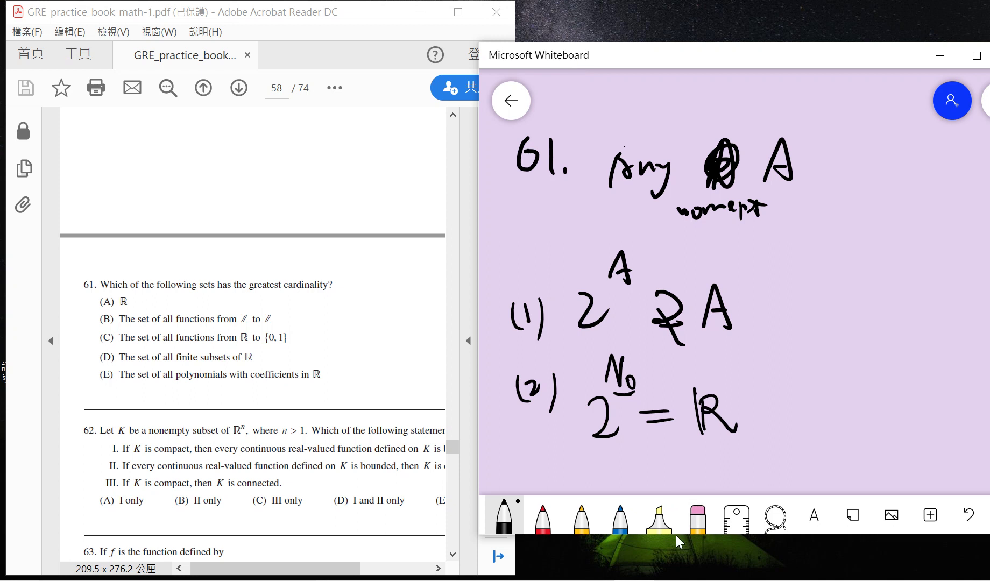
# - Shift the board left, draw a vertical divider, and write '(A) = ℝ'
pyautogui.moveTo(773, 309); pyautogui.dragTo(565, 313)
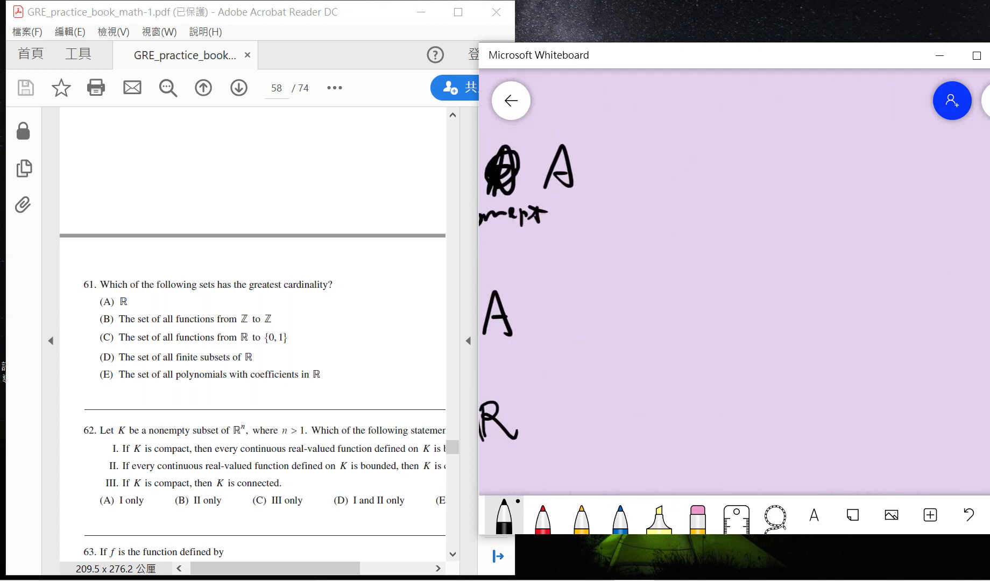
pyautogui.moveTo(641, 115); pyautogui.dragTo(640, 469)
pyautogui.moveTo(690, 157); pyautogui.dragTo(709, 157)
pyautogui.moveTo(698, 147)
pyautogui.mouseDown()
pyautogui.moveTo(708, 145)
pyautogui.moveTo(686, 165)
pyautogui.mouseUp()
pyautogui.moveTo(719, 121)
pyautogui.mouseDown()
pyautogui.moveTo(720, 157)
pyautogui.moveTo(758, 131)
pyautogui.mouseUp()
pyautogui.moveTo(744, 140); pyautogui.dragTo(803, 152)
pyautogui.moveTo(681, 182)
pyautogui.mouseDown()
pyautogui.moveTo(693, 195)
pyautogui.moveTo(669, 204)
pyautogui.mouseUp()
# - Write option (2) as 'f: ℤ → ℤ' with 'f: ℕ → ℕ' below
pyautogui.moveTo(703, 174)
pyautogui.mouseDown()
pyautogui.moveTo(706, 209)
pyautogui.moveTo(736, 230)
pyautogui.moveTo(735, 211)
pyautogui.moveTo(799, 224)
pyautogui.moveTo(834, 202)
pyautogui.mouseUp()
pyautogui.click(761, 206)
pyautogui.moveTo(838, 193)
pyautogui.mouseDown()
pyautogui.moveTo(852, 219)
pyautogui.moveTo(844, 204)
pyautogui.mouseUp()
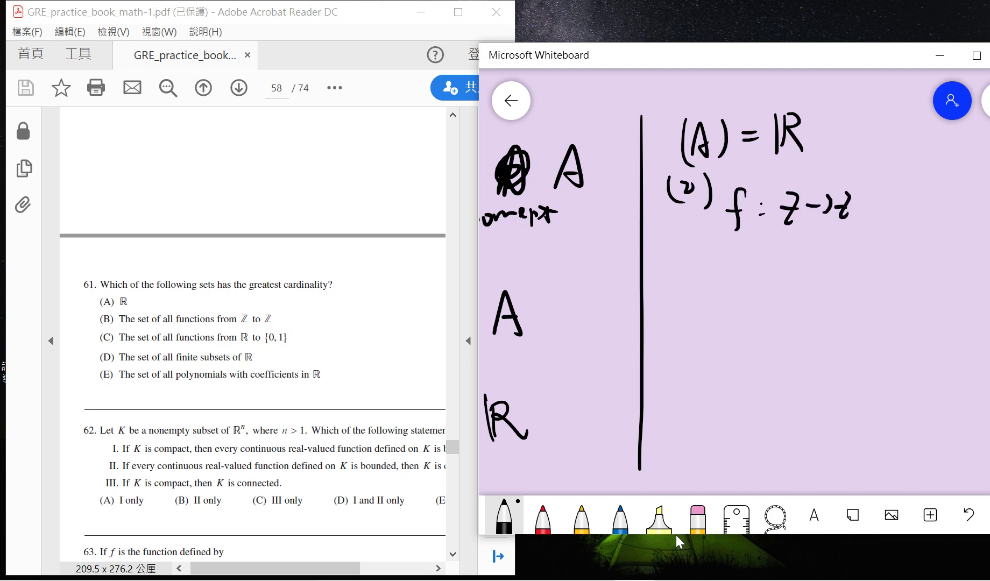
pyautogui.moveTo(673, 255)
pyautogui.mouseDown()
pyautogui.moveTo(663, 301)
pyautogui.moveTo(681, 277)
pyautogui.mouseUp()
pyautogui.moveTo(692, 272); pyautogui.dragTo(714, 292)
pyautogui.moveTo(721, 264)
pyautogui.mouseDown()
pyautogui.moveTo(736, 294)
pyautogui.moveTo(775, 267)
pyautogui.moveTo(788, 286)
pyautogui.mouseUp()
pyautogui.moveTo(793, 262); pyautogui.dragTo(811, 258)
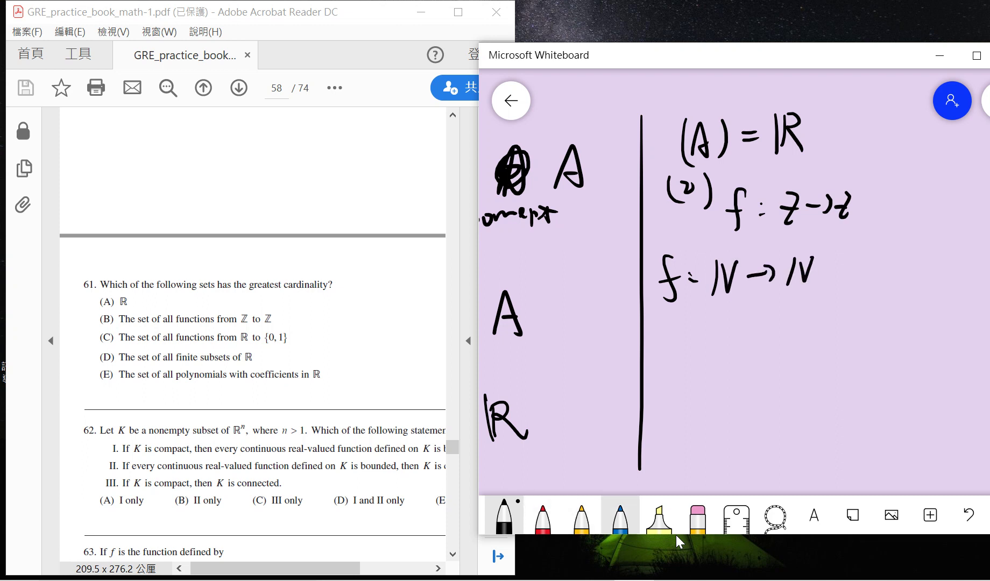
# - In blue ink, write the mapping below ℕ → ℕ as ∏ℕ
pyautogui.click(619, 516)
pyautogui.moveTo(720, 306); pyautogui.dragTo(760, 315)
pyautogui.moveTo(778, 315); pyautogui.dragTo(788, 301)
pyautogui.moveTo(865, 258)
pyautogui.mouseDown()
pyautogui.moveTo(885, 256)
pyautogui.moveTo(872, 286)
pyautogui.mouseUp()
pyautogui.moveTo(881, 263); pyautogui.dragTo(890, 285)
pyautogui.moveTo(894, 262); pyautogui.dragTo(904, 261)
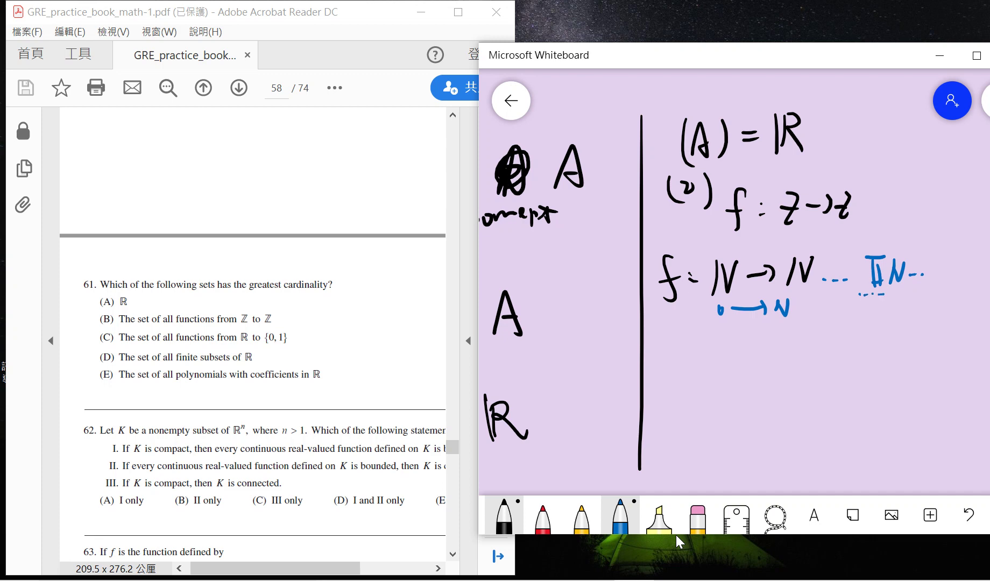
# - Maximize the window, write blue '∏ℕ = ℝ.', and arrow it from (A)=ℝ
pyautogui.click(974, 62)
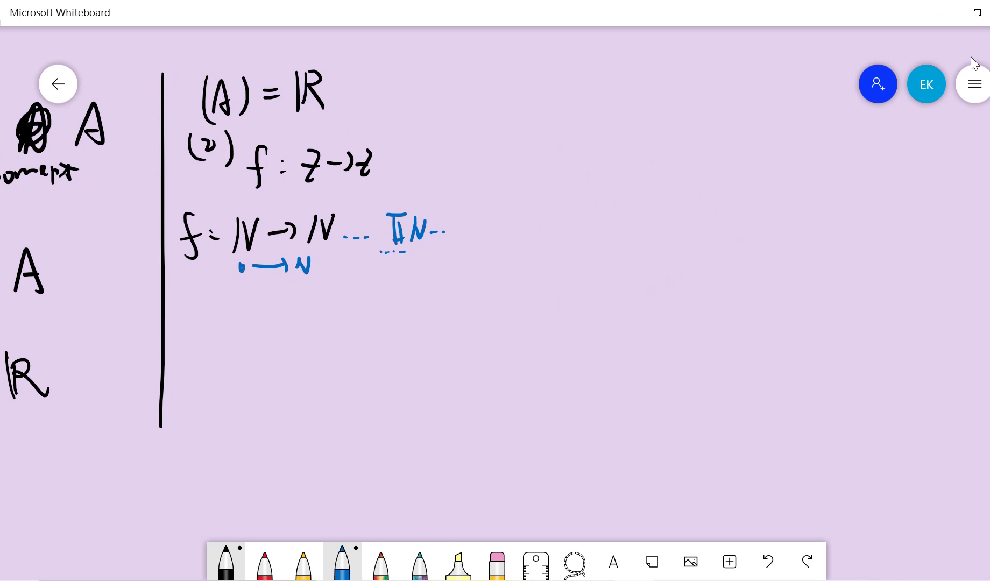
pyautogui.moveTo(490, 103)
pyautogui.mouseDown()
pyautogui.moveTo(518, 102)
pyautogui.moveTo(516, 132)
pyautogui.mouseUp()
pyautogui.moveTo(526, 138); pyautogui.dragTo(549, 94)
pyautogui.moveTo(499, 150); pyautogui.dragTo(508, 140)
pyautogui.moveTo(560, 114)
pyautogui.mouseDown()
pyautogui.moveTo(584, 113)
pyautogui.moveTo(582, 121)
pyautogui.mouseUp()
pyautogui.click(517, 213)
pyautogui.moveTo(470, 241); pyautogui.dragTo(497, 241)
pyautogui.moveTo(346, 108)
pyautogui.mouseDown()
pyautogui.moveTo(490, 152)
pyautogui.moveTo(527, 212)
pyautogui.mouseUp()
pyautogui.moveTo(518, 206)
pyautogui.mouseDown()
pyautogui.moveTo(536, 208)
pyautogui.moveTo(524, 251)
pyautogui.moveTo(566, 252)
pyautogui.mouseUp()
pyautogui.click(574, 248)
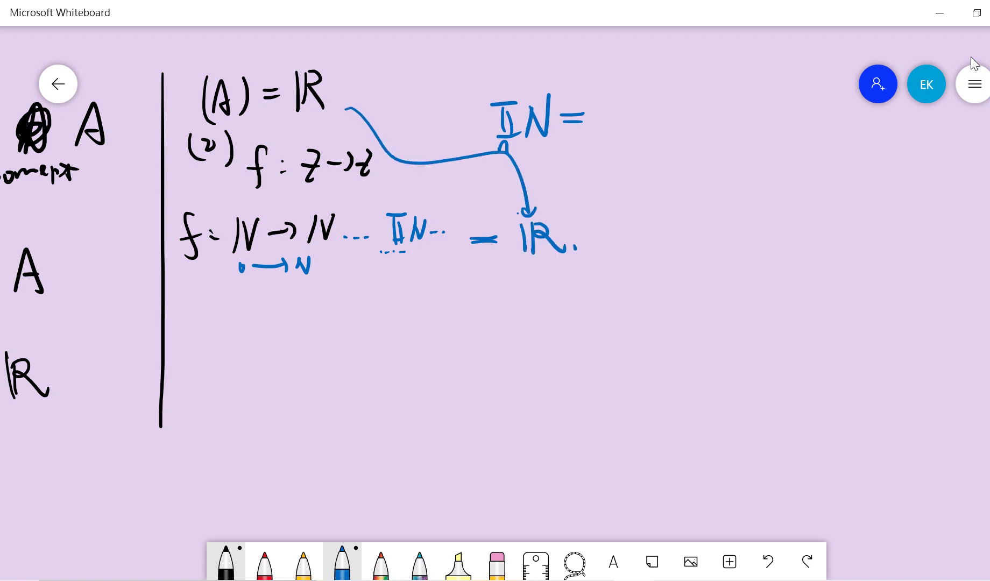
# - Restore the window and write case 3) as 'f: ℝ → ℝ', undoing a stray curve
pyautogui.click(982, 21)
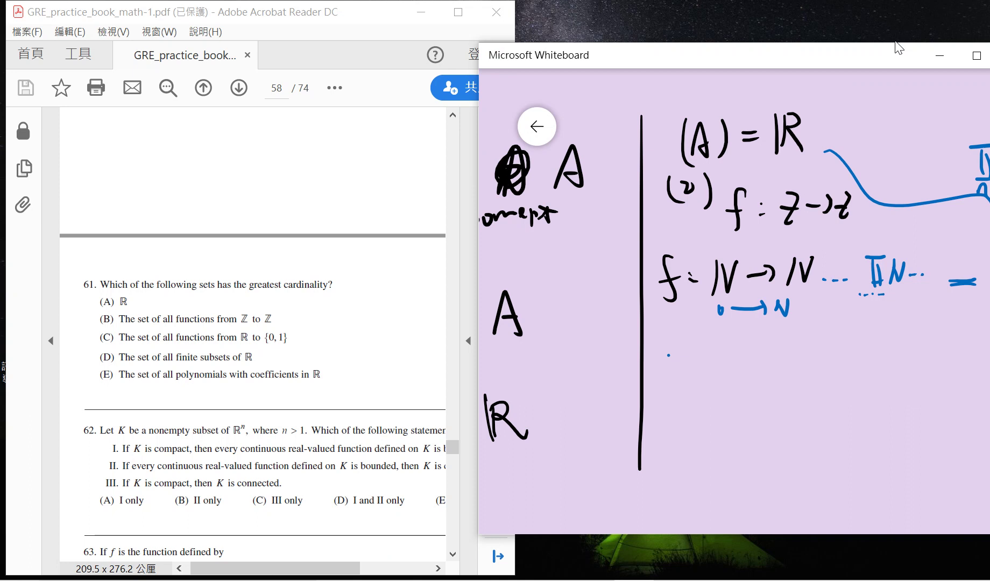
pyautogui.moveTo(588, 310)
pyautogui.mouseDown()
pyautogui.moveTo(693, 370)
pyautogui.moveTo(687, 391)
pyautogui.mouseUp()
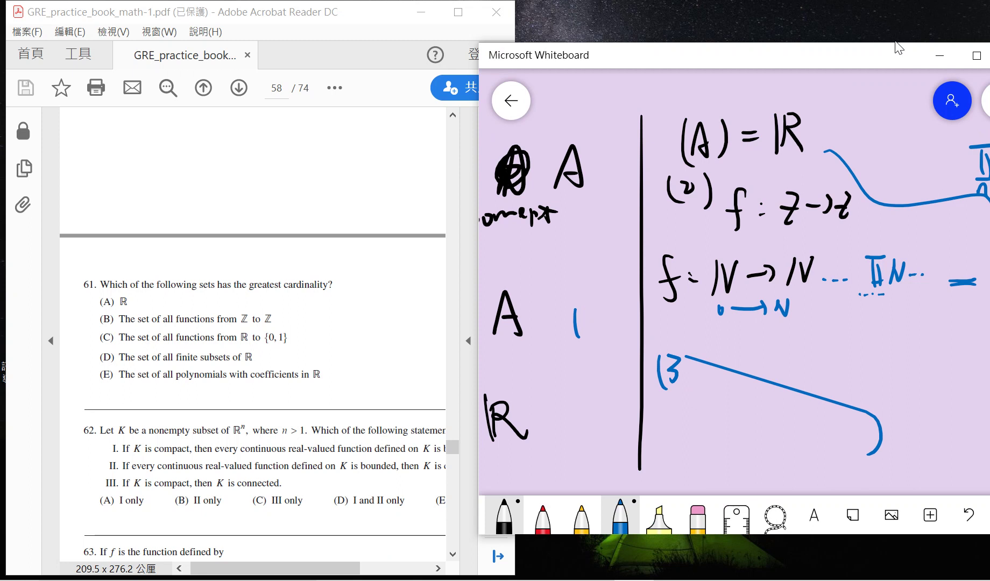
pyautogui.moveTo(685, 358); pyautogui.dragTo(695, 404)
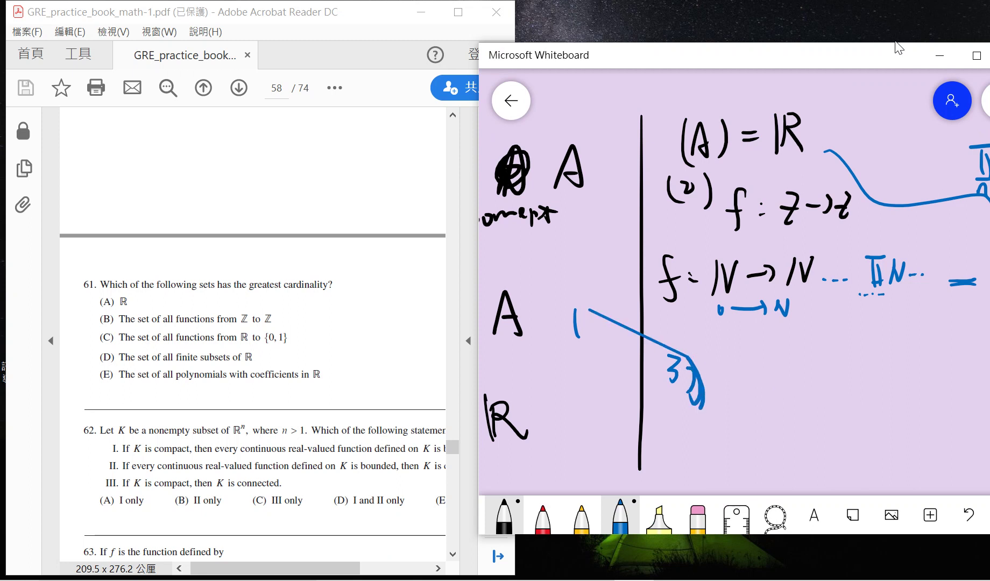
pyautogui.moveTo(760, 371); pyautogui.dragTo(749, 416)
pyautogui.moveTo(673, 384)
pyautogui.mouseDown()
pyautogui.moveTo(816, 397)
pyautogui.moveTo(848, 386)
pyautogui.moveTo(855, 400)
pyautogui.mouseUp()
pyautogui.moveTo(863, 372)
pyautogui.mouseDown()
pyautogui.moveTo(862, 390)
pyautogui.moveTo(883, 386)
pyautogui.mouseUp()
pyautogui.moveTo(690, 380); pyautogui.dragTo(702, 409)
pyautogui.hotkey('ctrl', 'z')
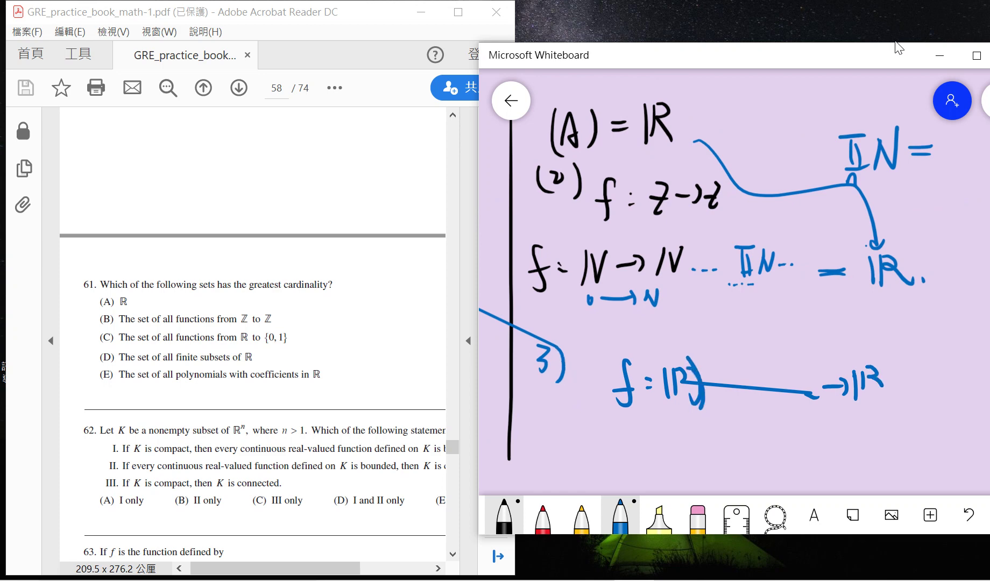
# - Write 2^ℝ, cross out 'f: ℝ → ℝ', and note '2^ℝ ≠ ℝ'
pyautogui.moveTo(536, 287); pyautogui.dragTo(869, 298)
pyautogui.moveTo(646, 450); pyautogui.dragTo(672, 474)
pyautogui.moveTo(677, 434)
pyautogui.mouseDown()
pyautogui.moveTo(677, 448)
pyautogui.moveTo(698, 446)
pyautogui.mouseUp()
pyautogui.moveTo(623, 382); pyautogui.dragTo(754, 401)
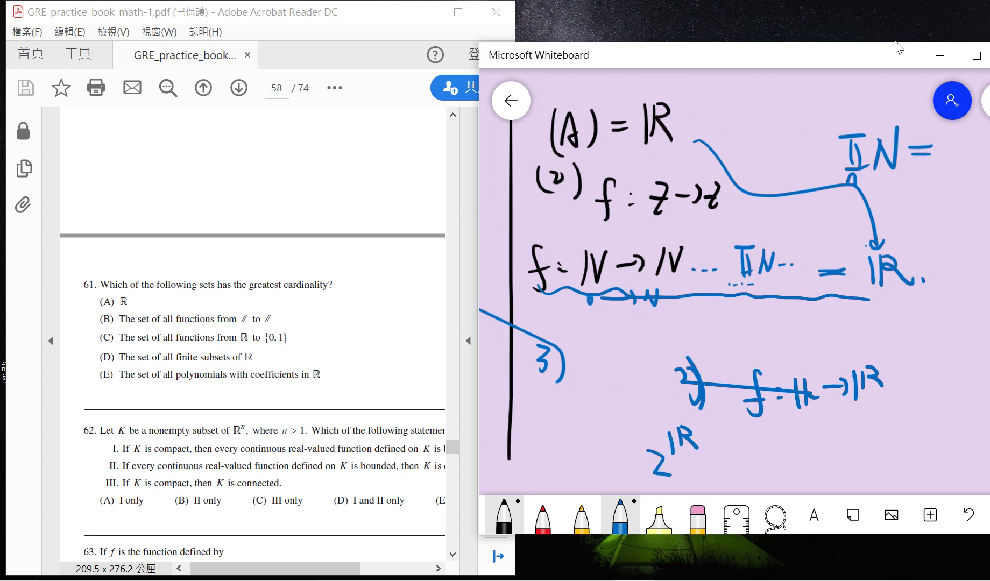
pyautogui.moveTo(653, 361); pyautogui.dragTo(707, 388)
pyautogui.moveTo(843, 367)
pyautogui.mouseDown()
pyautogui.moveTo(811, 393)
pyautogui.moveTo(781, 386)
pyautogui.moveTo(762, 398)
pyautogui.mouseUp()
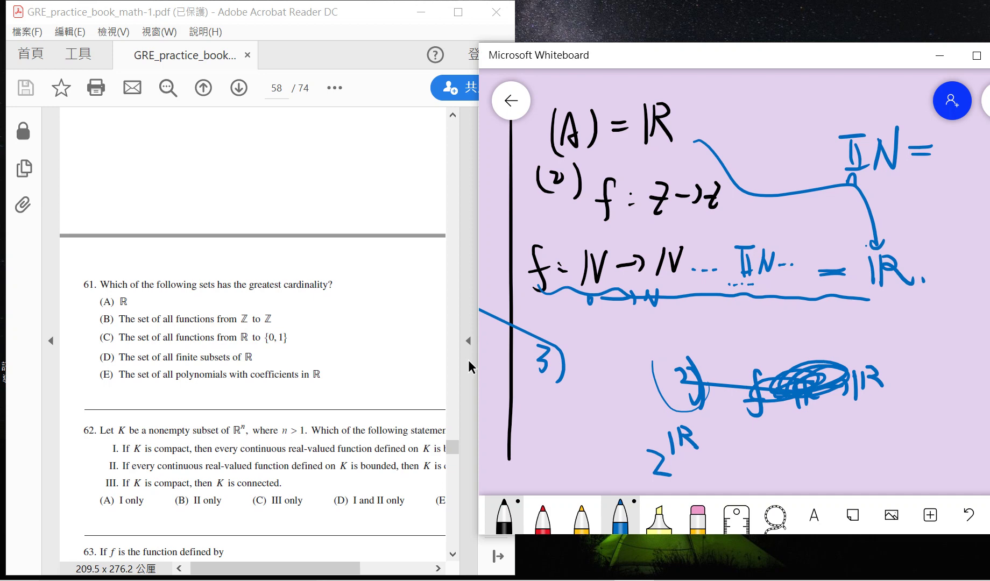
pyautogui.moveTo(702, 441); pyautogui.dragTo(727, 480)
pyautogui.moveTo(738, 441)
pyautogui.mouseDown()
pyautogui.moveTo(740, 468)
pyautogui.moveTo(776, 476)
pyautogui.mouseUp()
pyautogui.scroll(-3, 735, 309)
pyautogui.scroll(-1, 734, 309)
pyautogui.scroll(-4, 735, 309)
pyautogui.scroll(-1, 735, 309)
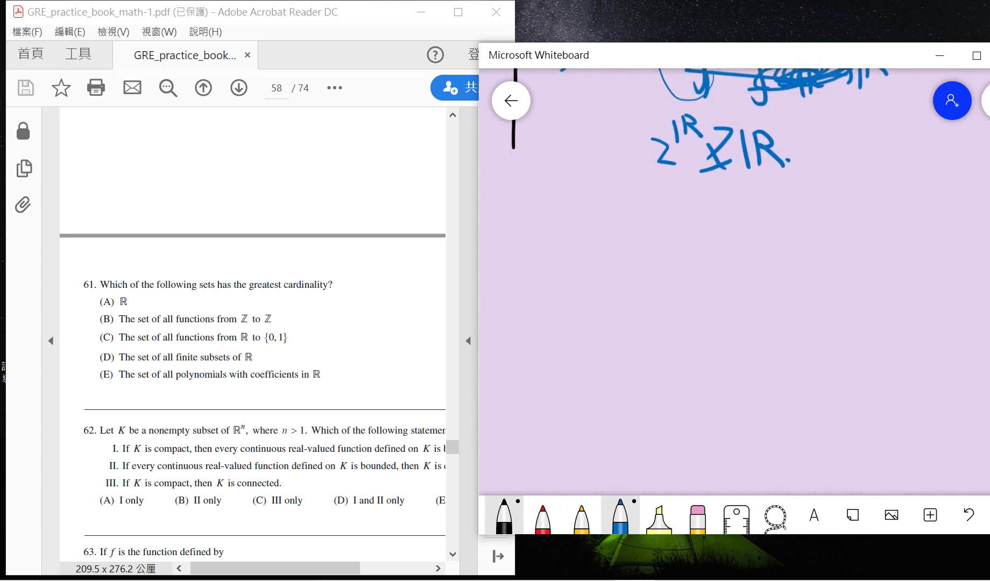
# - Label option (4) and write 'Finite subset of ℝ' in red, circling it
pyautogui.moveTo(524, 246)
pyautogui.mouseDown()
pyautogui.moveTo(539, 264)
pyautogui.moveTo(529, 270)
pyautogui.mouseUp()
pyautogui.moveTo(553, 248); pyautogui.dragTo(550, 289)
pyautogui.click(542, 516)
pyautogui.moveTo(599, 255)
pyautogui.mouseDown()
pyautogui.moveTo(612, 248)
pyautogui.moveTo(595, 281)
pyautogui.moveTo(635, 273)
pyautogui.mouseUp()
pyautogui.moveTo(638, 248)
pyautogui.mouseDown()
pyautogui.moveTo(645, 274)
pyautogui.moveTo(685, 270)
pyautogui.mouseUp()
pyautogui.moveTo(696, 249)
pyautogui.mouseDown()
pyautogui.moveTo(700, 272)
pyautogui.moveTo(716, 268)
pyautogui.mouseUp()
pyautogui.moveTo(732, 247)
pyautogui.mouseDown()
pyautogui.moveTo(722, 273)
pyautogui.moveTo(730, 262)
pyautogui.mouseUp()
pyautogui.moveTo(610, 294); pyautogui.dragTo(735, 292)
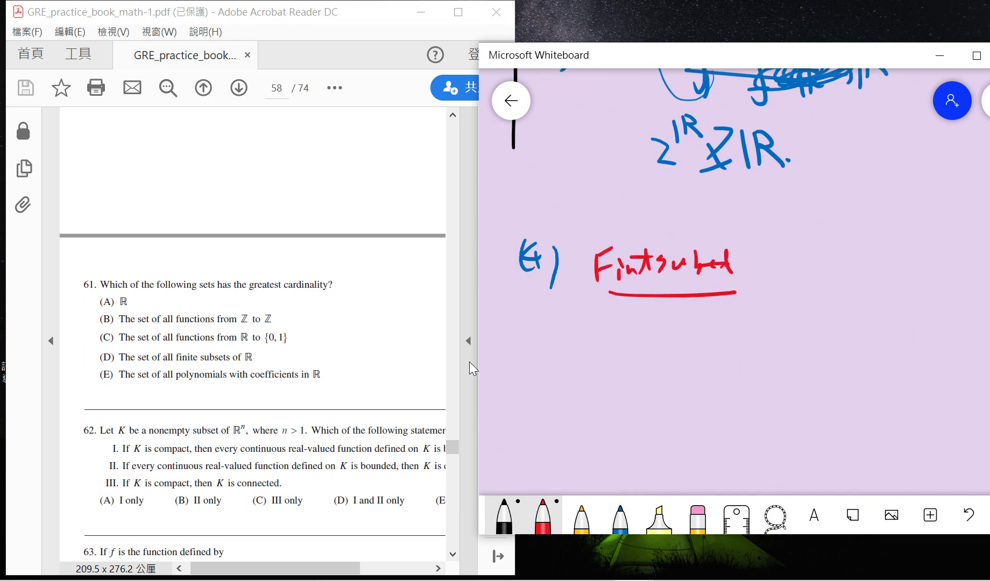
pyautogui.moveTo(694, 220)
pyautogui.mouseDown()
pyautogui.moveTo(663, 321)
pyautogui.moveTo(694, 218)
pyautogui.mouseUp()
pyautogui.moveTo(792, 263); pyautogui.dragTo(783, 274)
pyautogui.moveTo(809, 239)
pyautogui.mouseDown()
pyautogui.moveTo(804, 286)
pyautogui.moveTo(807, 267)
pyautogui.mouseUp()
pyautogui.moveTo(846, 243)
pyautogui.mouseDown()
pyautogui.moveTo(848, 282)
pyautogui.moveTo(880, 275)
pyautogui.mouseUp()
# - Write '⊆ (C)' below the phrase and 'B ≰ C' above it
pyautogui.moveTo(670, 341); pyautogui.dragTo(686, 373)
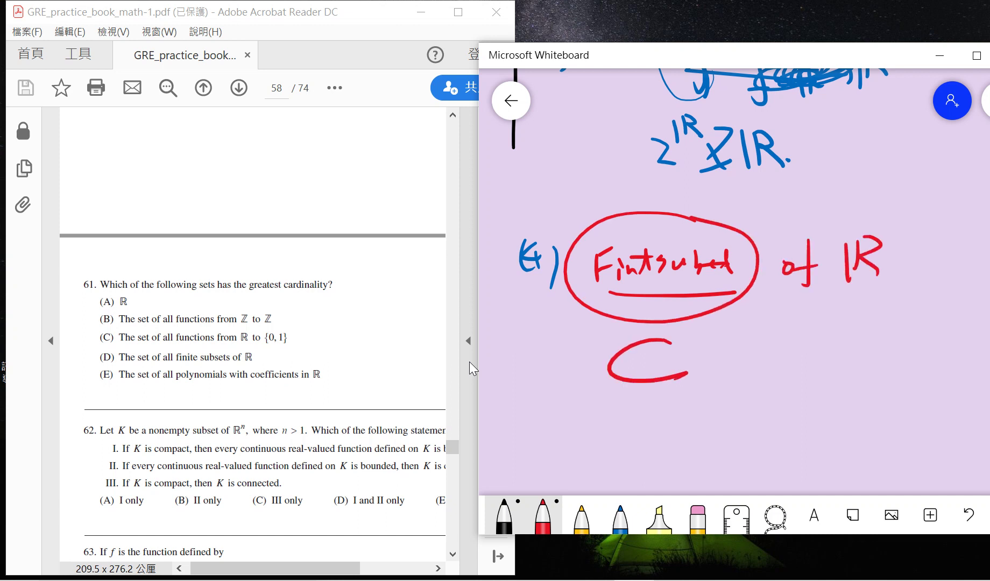
pyautogui.moveTo(754, 338); pyautogui.dragTo(751, 395)
pyautogui.moveTo(778, 358); pyautogui.dragTo(773, 379)
pyautogui.moveTo(793, 338); pyautogui.dragTo(791, 389)
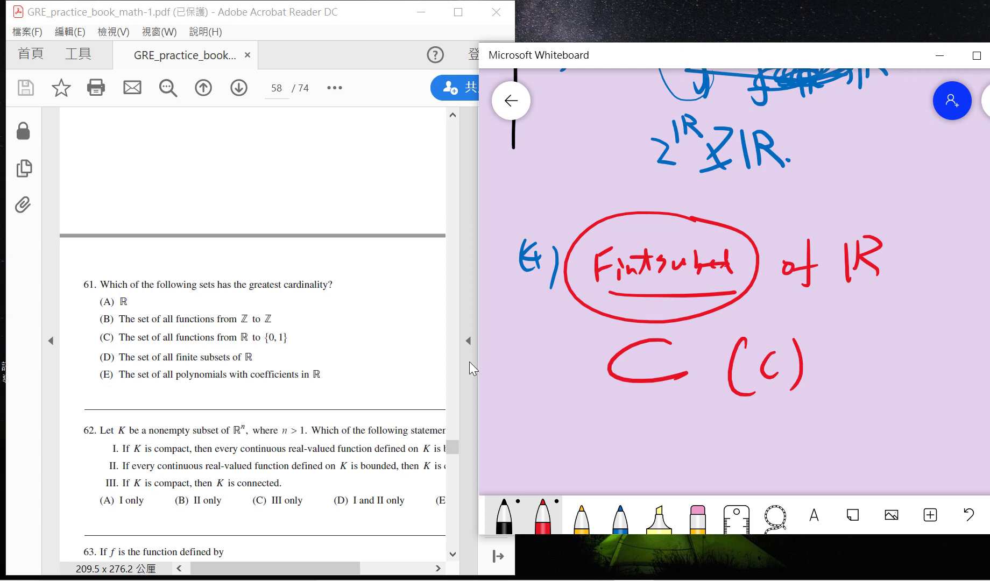
pyautogui.moveTo(706, 195)
pyautogui.mouseDown()
pyautogui.moveTo(710, 219)
pyautogui.moveTo(725, 217)
pyautogui.mouseUp()
pyautogui.click(739, 214)
pyautogui.moveTo(762, 187); pyautogui.dragTo(776, 214)
pyautogui.moveTo(810, 186); pyautogui.dragTo(810, 203)
pyautogui.moveTo(792, 213)
pyautogui.mouseDown()
pyautogui.moveTo(813, 210)
pyautogui.moveTo(806, 223)
pyautogui.mouseUp()
pyautogui.moveTo(848, 192); pyautogui.dragTo(845, 211)
pyautogui.moveTo(528, 247); pyautogui.dragTo(531, 271)
# - Underline and bracket the option (4) notes, then cross out the (4) label
pyautogui.moveTo(568, 312); pyautogui.dragTo(883, 311)
pyautogui.moveTo(612, 405); pyautogui.dragTo(693, 403)
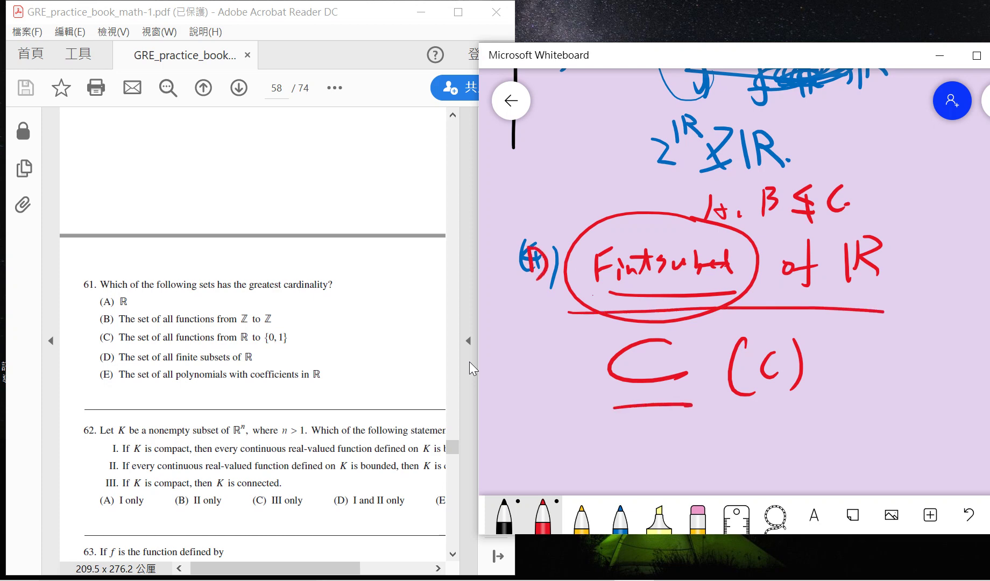
pyautogui.moveTo(563, 198)
pyautogui.mouseDown()
pyautogui.moveTo(578, 227)
pyautogui.moveTo(586, 321)
pyautogui.mouseUp()
pyautogui.moveTo(606, 220)
pyautogui.mouseDown()
pyautogui.moveTo(676, 207)
pyautogui.moveTo(751, 266)
pyautogui.moveTo(613, 307)
pyautogui.mouseUp()
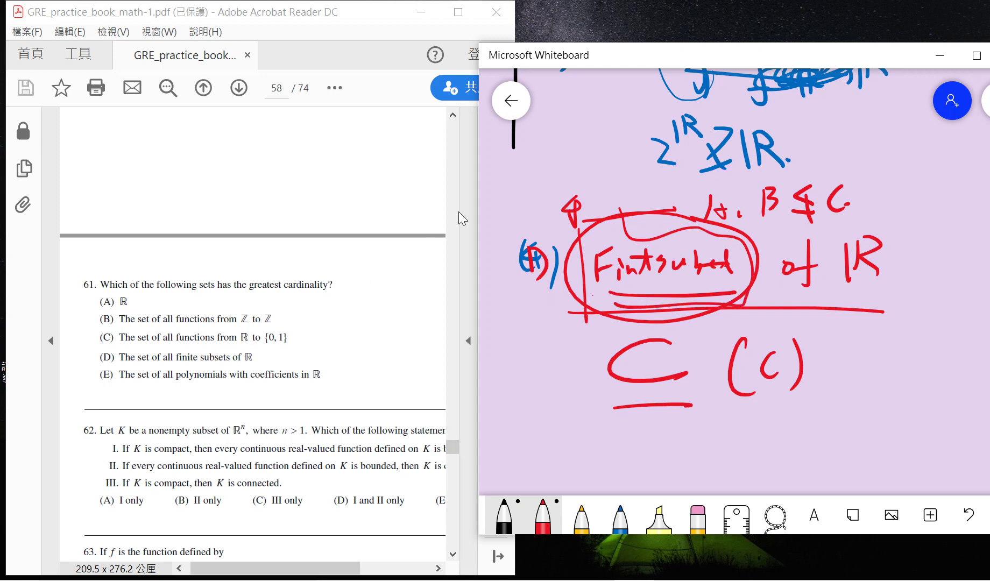
pyautogui.moveTo(541, 140)
pyautogui.mouseDown()
pyautogui.moveTo(535, 161)
pyautogui.moveTo(546, 161)
pyautogui.mouseUp()
pyautogui.moveTo(552, 138); pyautogui.dragTo(545, 172)
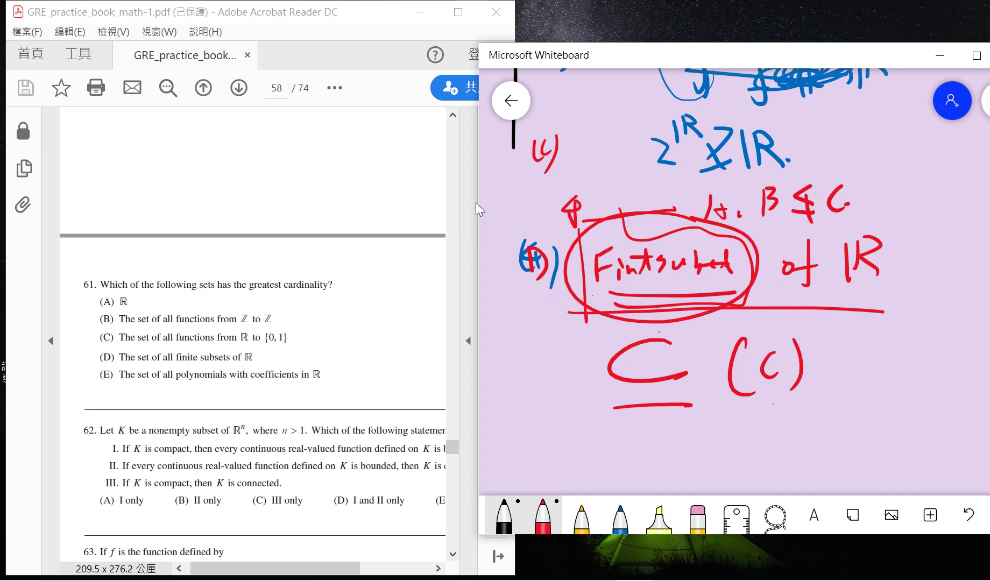
pyautogui.moveTo(505, 225); pyautogui.dragTo(569, 307)
pyautogui.moveTo(559, 232); pyautogui.dragTo(504, 330)
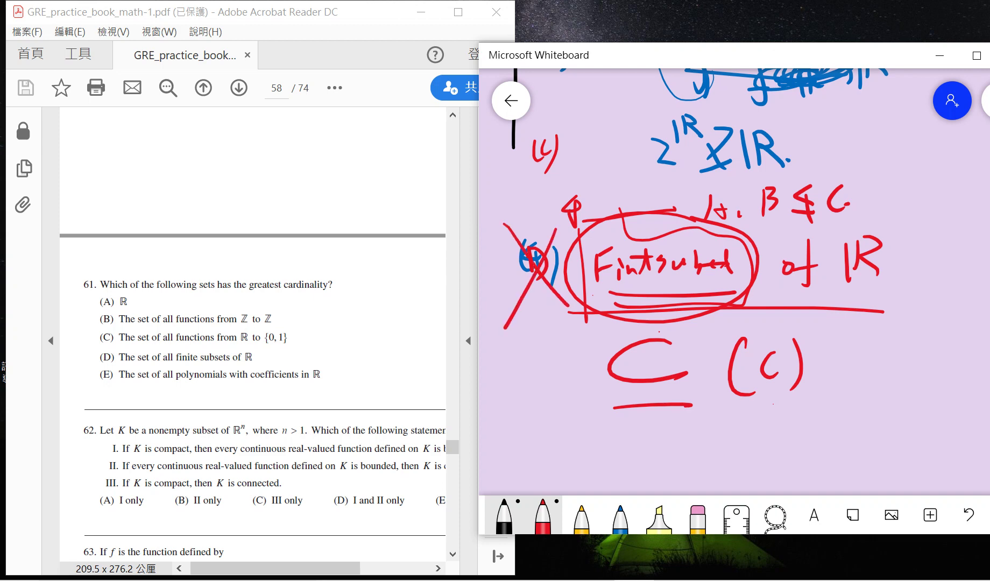
pyautogui.scroll(-5, 735, 278)
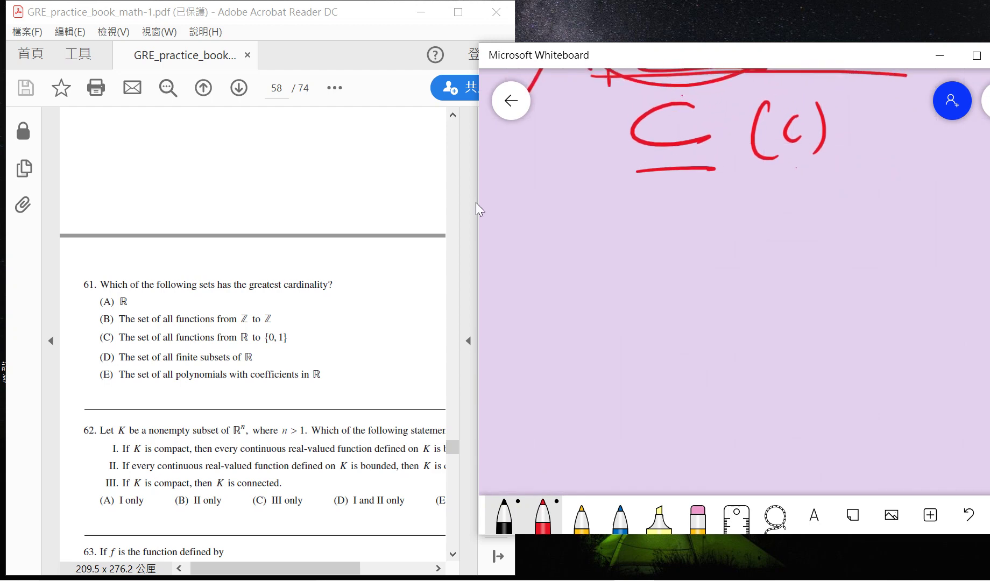
# - Write a red '(E)' label, then 'ℝ[x]' beside it in blue
pyautogui.moveTo(553, 255)
pyautogui.mouseDown()
pyautogui.moveTo(580, 254)
pyautogui.moveTo(557, 286)
pyautogui.mouseUp()
pyautogui.moveTo(548, 252); pyautogui.dragTo(539, 283)
pyautogui.moveTo(563, 267)
pyautogui.mouseDown()
pyautogui.moveTo(576, 268)
pyautogui.moveTo(560, 283)
pyautogui.mouseUp()
pyautogui.moveTo(582, 261); pyautogui.dragTo(590, 294)
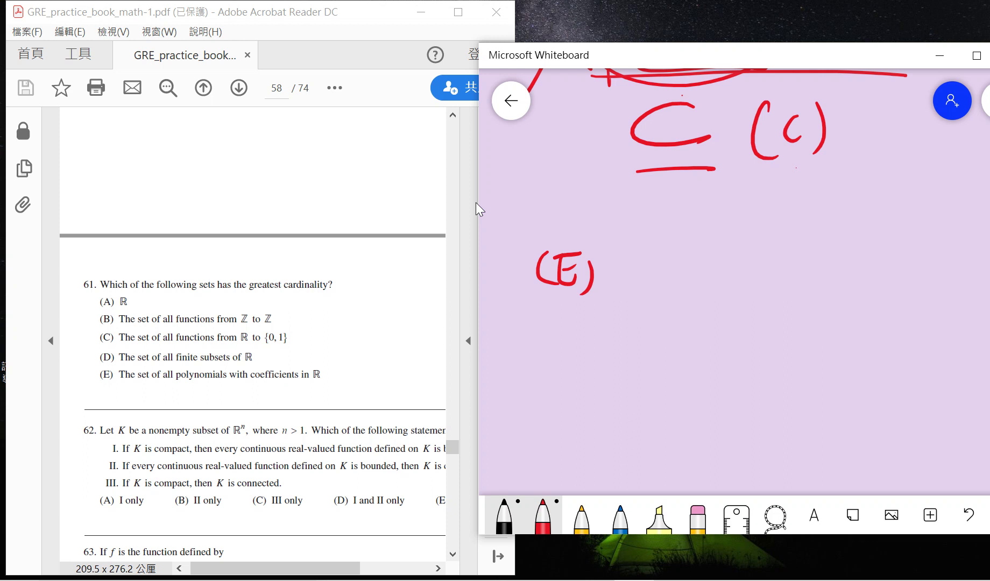
pyautogui.click(619, 514)
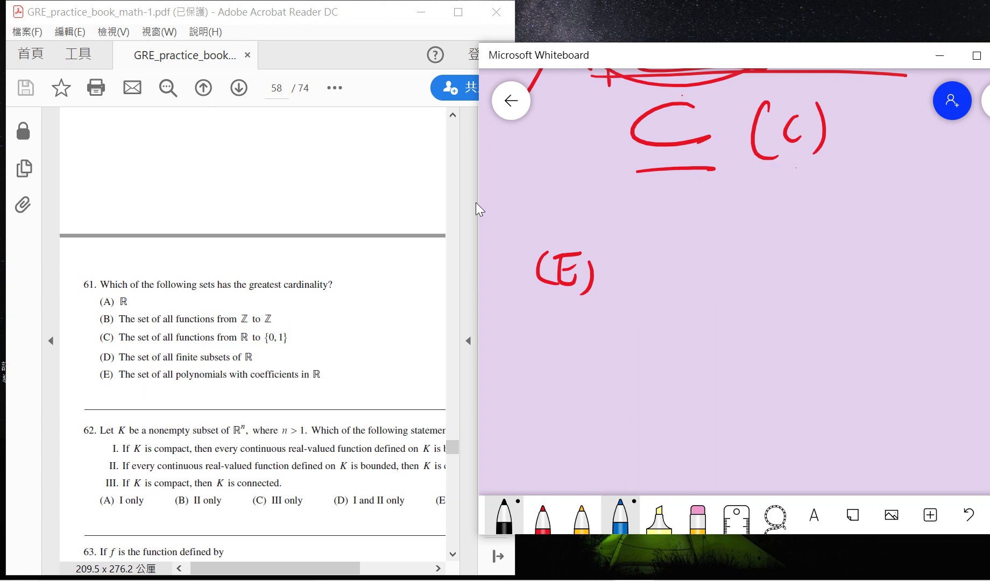
pyautogui.moveTo(640, 264)
pyautogui.mouseDown()
pyautogui.moveTo(640, 312)
pyautogui.moveTo(668, 296)
pyautogui.moveTo(673, 304)
pyautogui.mouseUp()
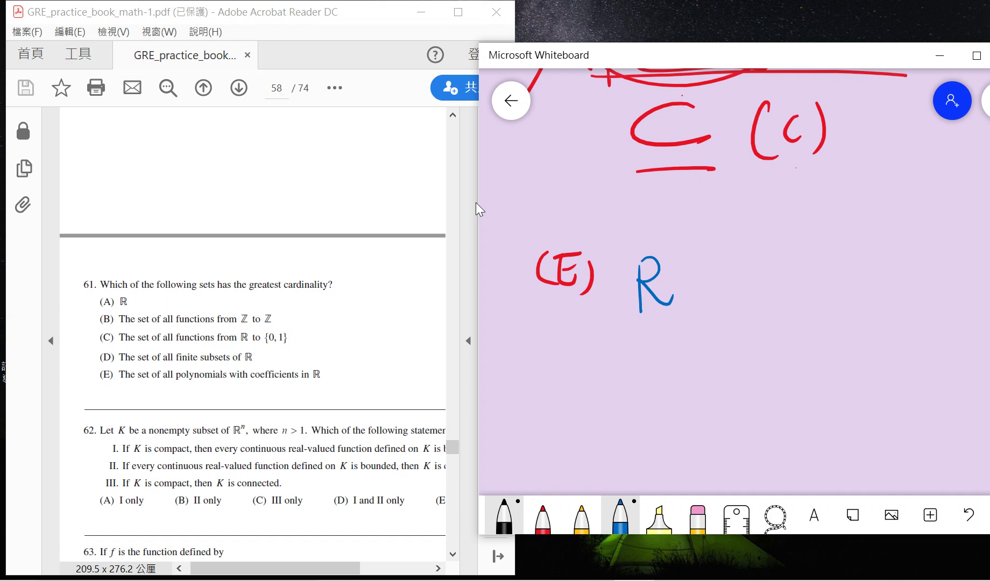
pyautogui.moveTo(689, 260); pyautogui.dragTo(691, 306)
pyautogui.moveTo(691, 274); pyautogui.dragTo(702, 291)
pyautogui.moveTo(701, 273)
pyautogui.mouseDown()
pyautogui.moveTo(691, 291)
pyautogui.moveTo(707, 313)
pyautogui.mouseUp()
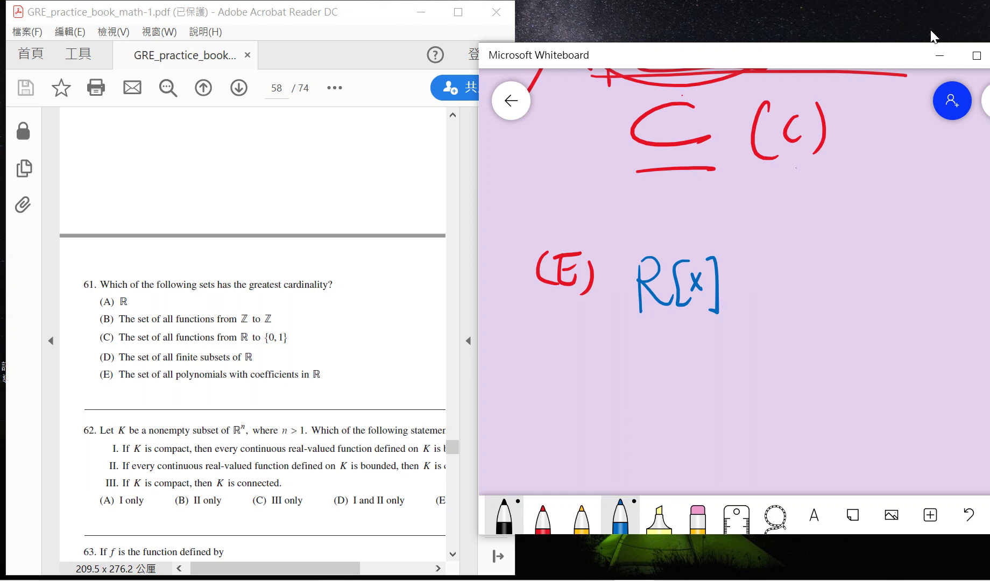
# - Draw a hook arrow below (E), then complete '#ℝ[x] ~ ℝ' with double underlines
pyautogui.moveTo(535, 336); pyautogui.dragTo(581, 376)
pyautogui.moveTo(617, 278); pyautogui.dragTo(615, 317)
pyautogui.moveTo(628, 273); pyautogui.dragTo(631, 333)
pyautogui.moveTo(610, 287); pyautogui.dragTo(633, 285)
pyautogui.moveTo(611, 299); pyautogui.dragTo(731, 326)
pyautogui.moveTo(651, 338); pyautogui.dragTo(712, 338)
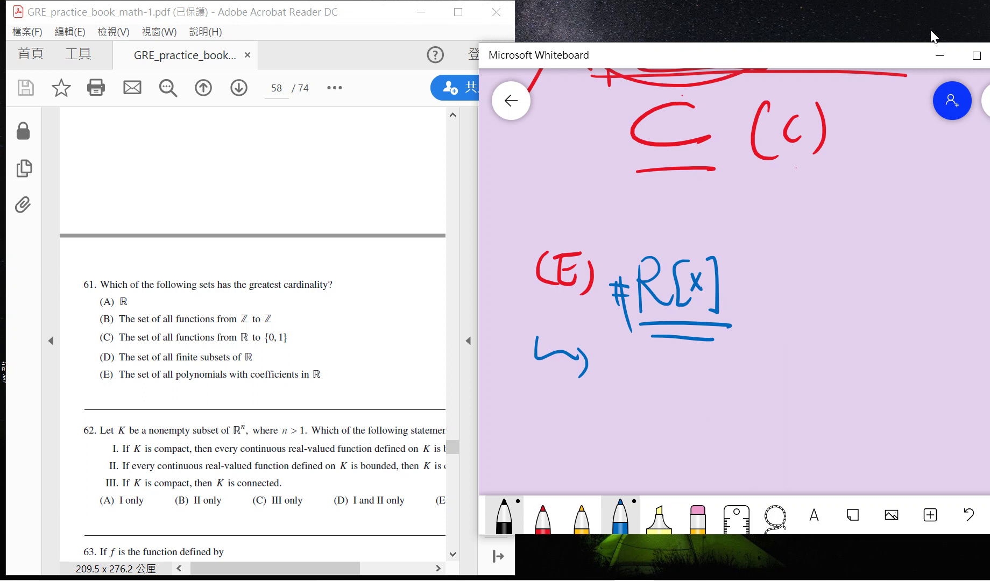
pyautogui.moveTo(741, 295); pyautogui.dragTo(795, 280)
pyautogui.moveTo(816, 260)
pyautogui.mouseDown()
pyautogui.moveTo(818, 309)
pyautogui.moveTo(867, 328)
pyautogui.mouseUp()
pyautogui.moveTo(633, 267); pyautogui.dragTo(630, 318)
pyautogui.moveTo(793, 323)
pyautogui.mouseDown()
pyautogui.moveTo(829, 325)
pyautogui.moveTo(826, 333)
pyautogui.mouseUp()
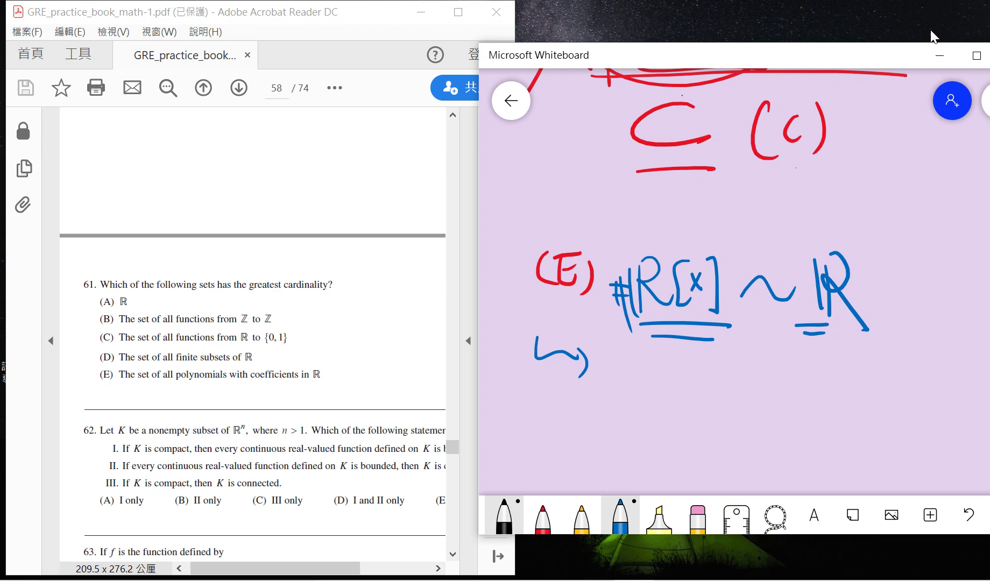
# - Write a large 'C.' below the arrow as the final answer
pyautogui.moveTo(549, 401); pyautogui.dragTo(556, 443)
pyautogui.moveTo(551, 403)
pyautogui.mouseDown()
pyautogui.moveTo(588, 394)
pyautogui.moveTo(594, 439)
pyautogui.mouseUp()
pyautogui.click(601, 433)
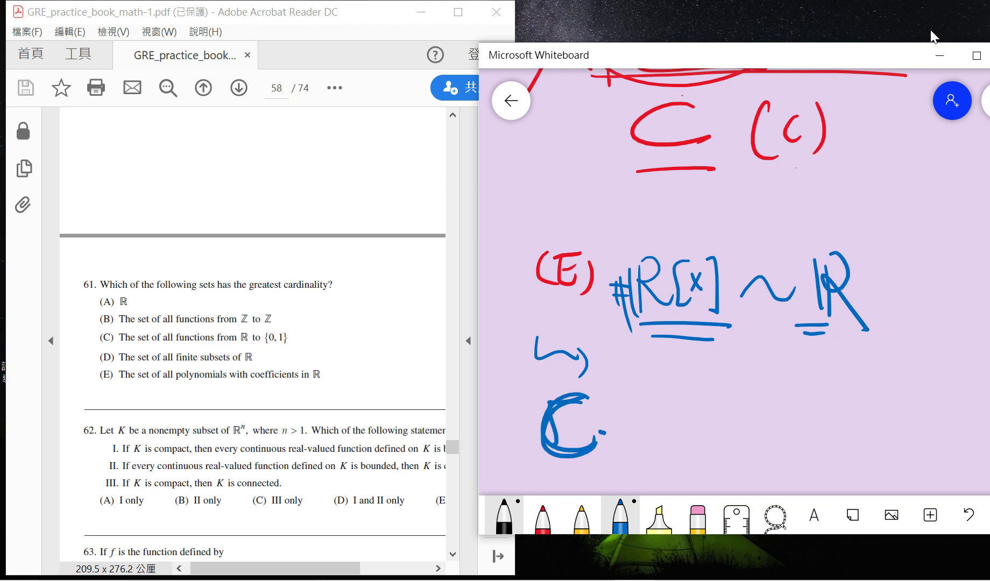